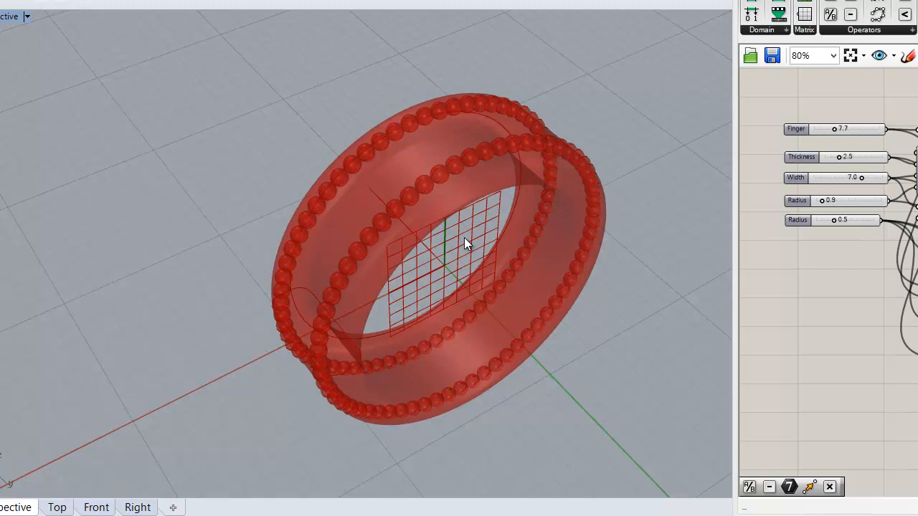
Step: Set the ring's Finger size parameter to 8.8 and its Thickness parameter to 2.1
scroll(455, 211, "up", 3)
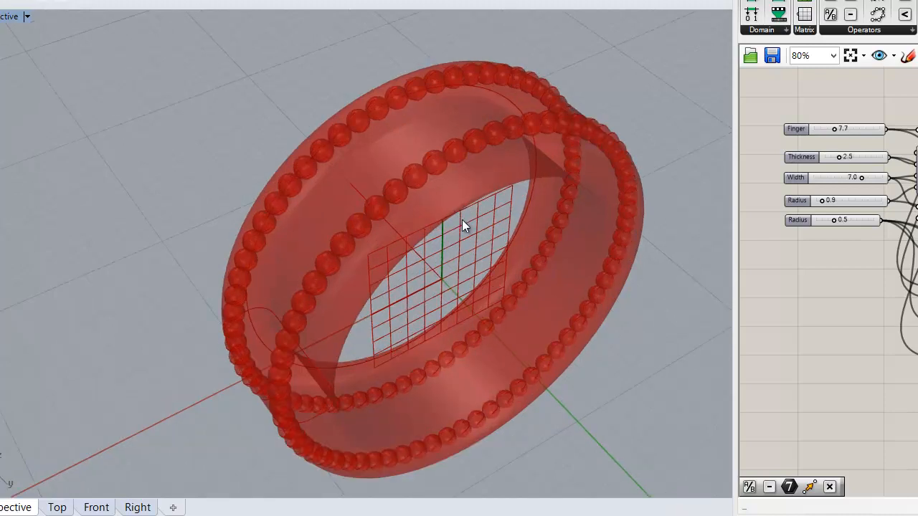
right_click_drag(445, 349, 416, 323)
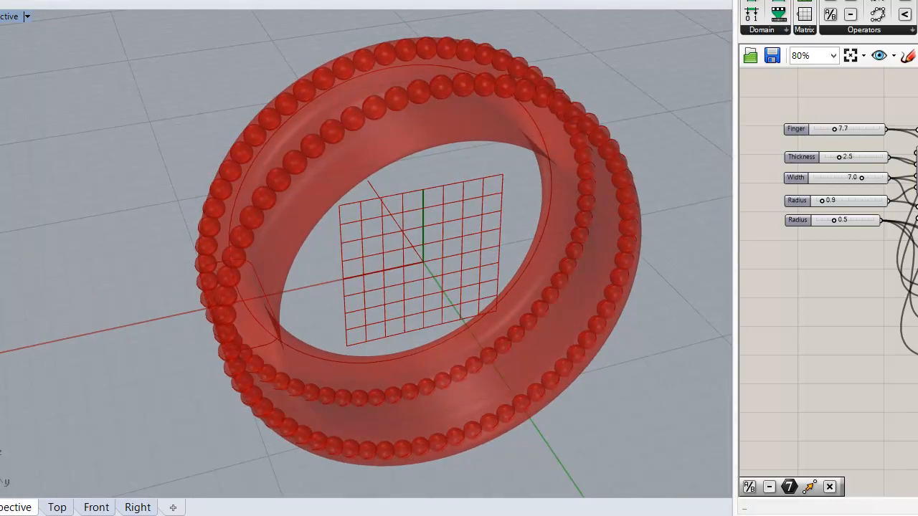
mouse_move(453, 175)
right_mouse_down()
mouse_move(547, 191)
mouse_move(398, 192)
mouse_move(419, 211)
mouse_move(363, 102)
mouse_move(375, 148)
mouse_move(479, 168)
mouse_move(451, 164)
right_mouse_up()
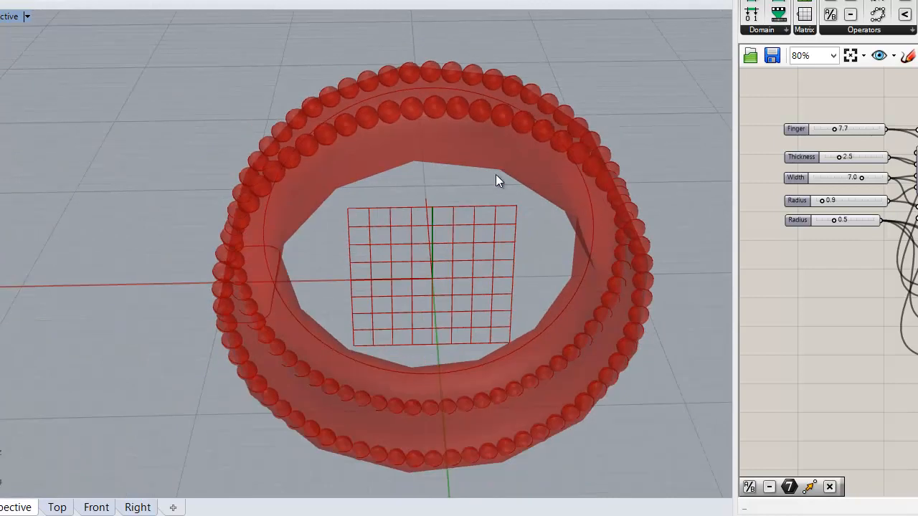
mouse_move(835, 129)
left_mouse_down()
mouse_move(822, 128)
mouse_move(833, 127)
left_mouse_up()
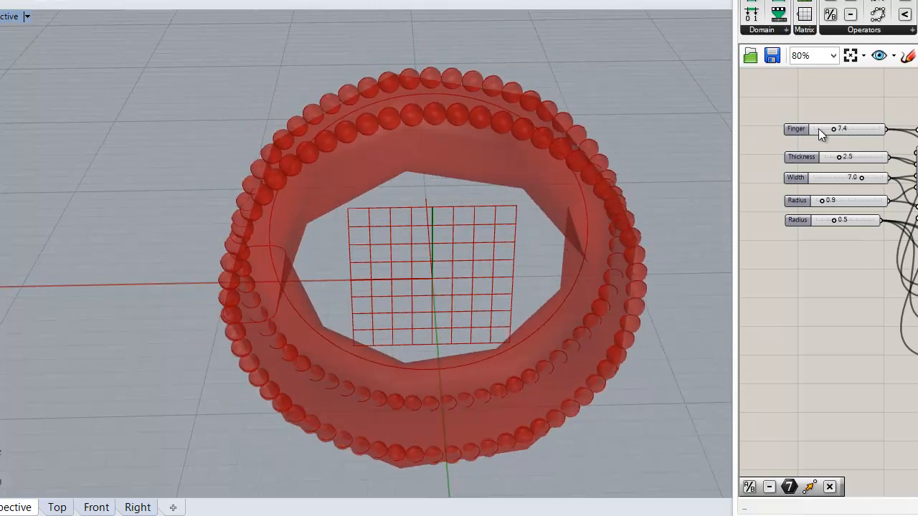
mouse_move(832, 128)
left_mouse_down()
mouse_move(841, 128)
mouse_move(818, 127)
mouse_move(837, 127)
left_mouse_up()
right_click_drag(611, 241, 712, 216)
left_click_drag(836, 157, 833, 157)
right_click_drag(568, 174, 607, 166)
left_click_drag(832, 155, 861, 177)
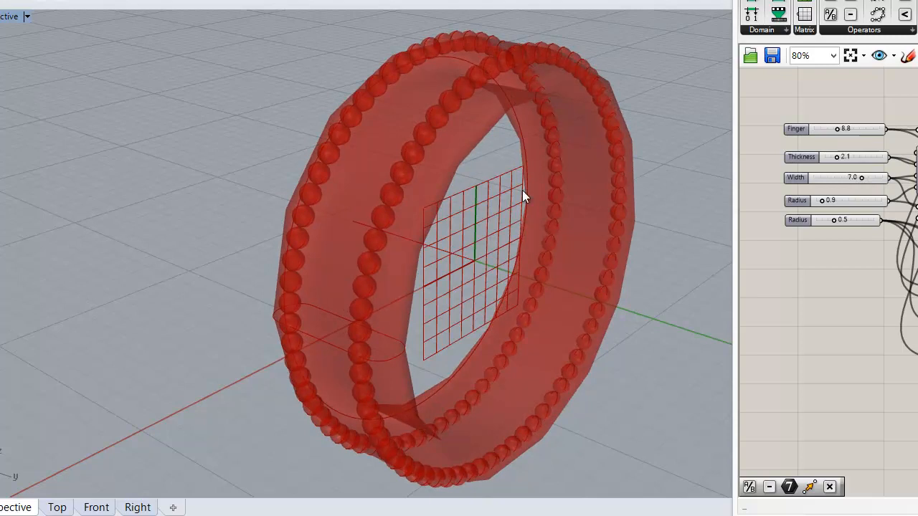
Step: Lower the Radius parameter that rounds the band's edges to 0.5
right_click_drag(506, 184, 574, 242)
scroll(508, 137, "down", 3)
scroll(500, 257, "up", 5)
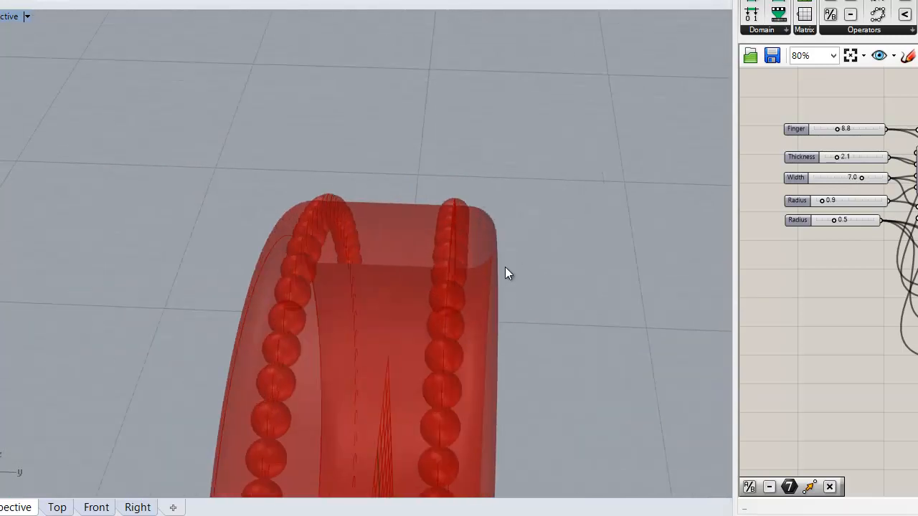
scroll(501, 256, "up", 4)
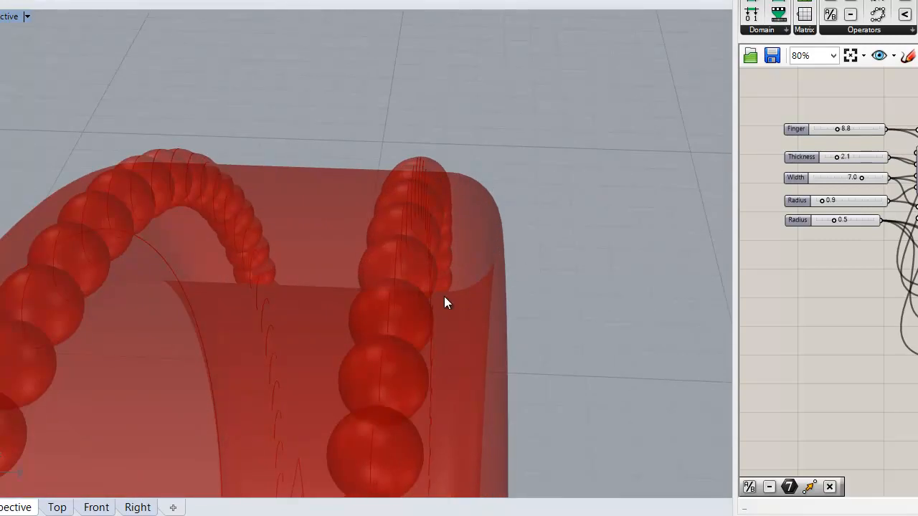
left_click_drag(799, 199, 818, 195)
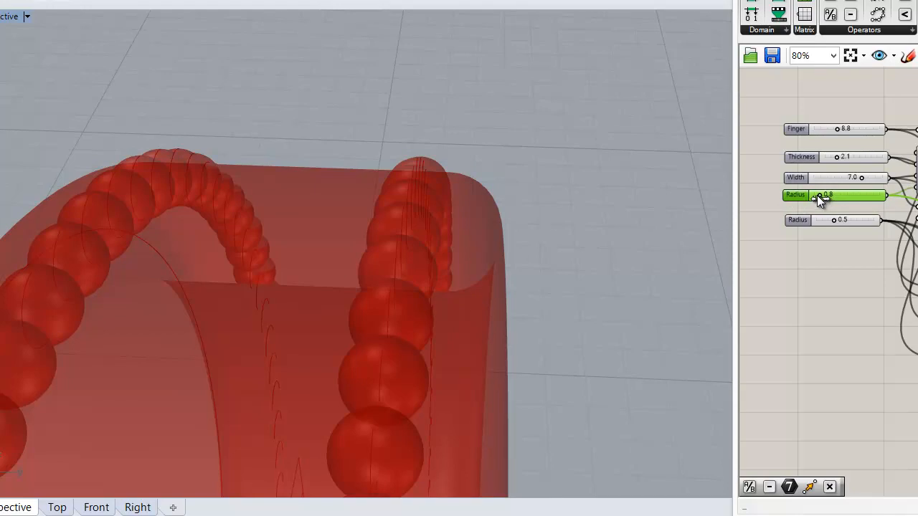
left_click_drag(820, 198, 818, 196)
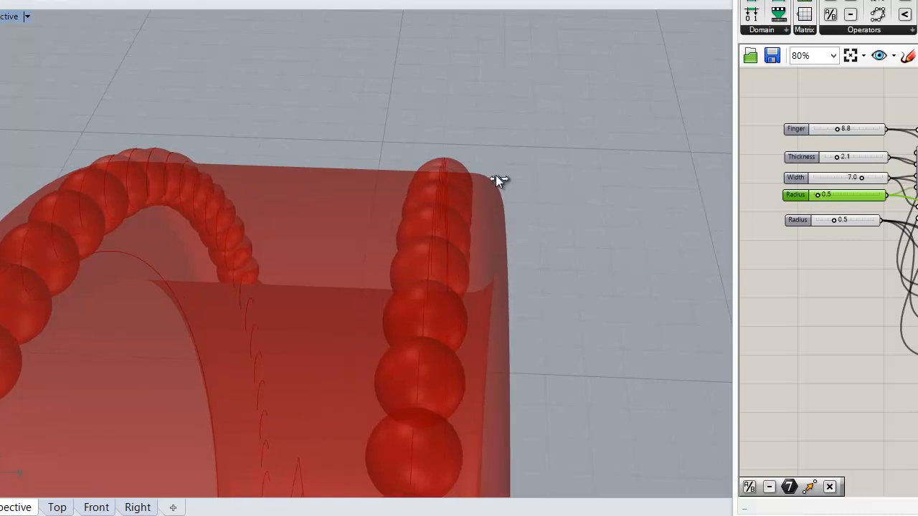
Step: Try larger edge Radius values for the band, up to 1.3, and settle on 1.0
right_click_drag(474, 170, 586, 236)
right_click_drag(571, 156, 624, 215)
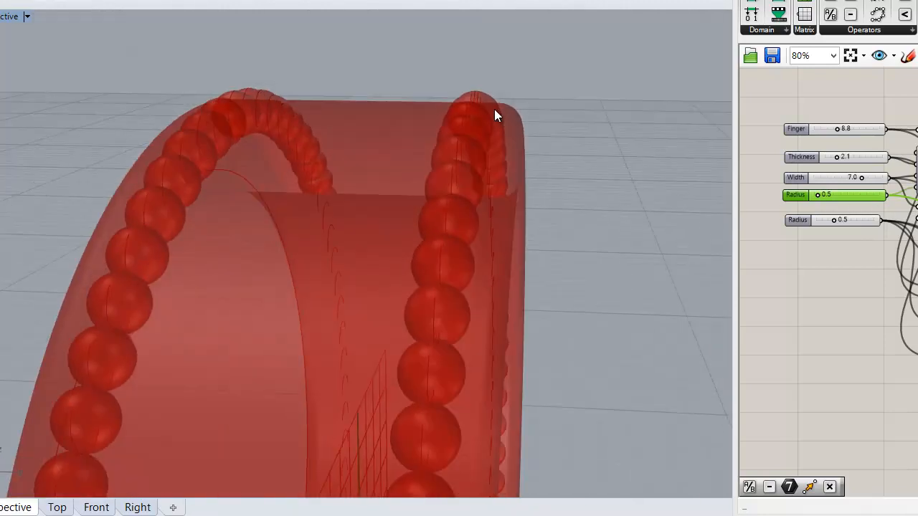
right_click_drag(297, 112, 472, 122)
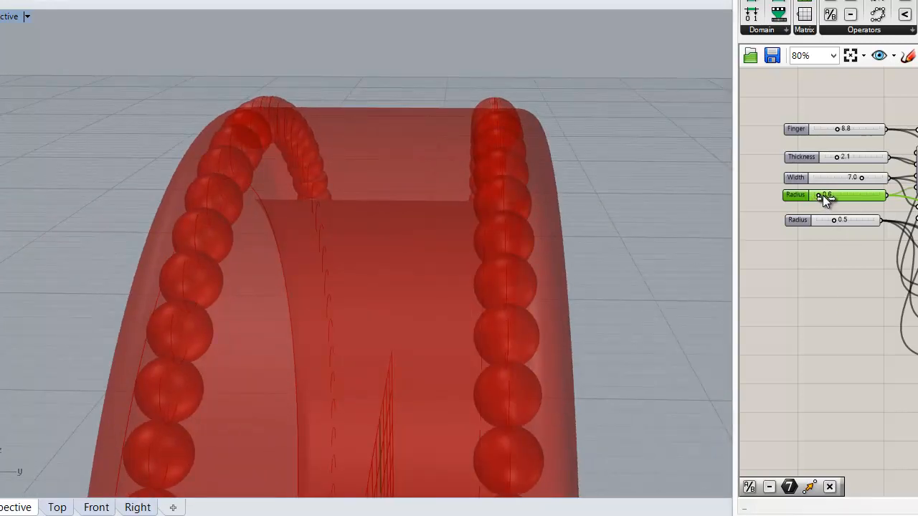
left_click_drag(593, 126, 536, 127)
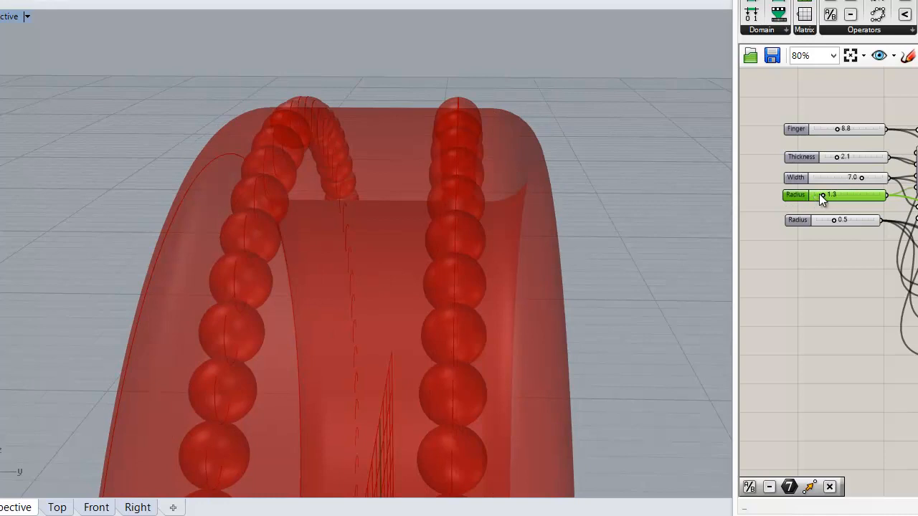
left_click_drag(823, 195, 821, 195)
left_click_drag(821, 195, 820, 195)
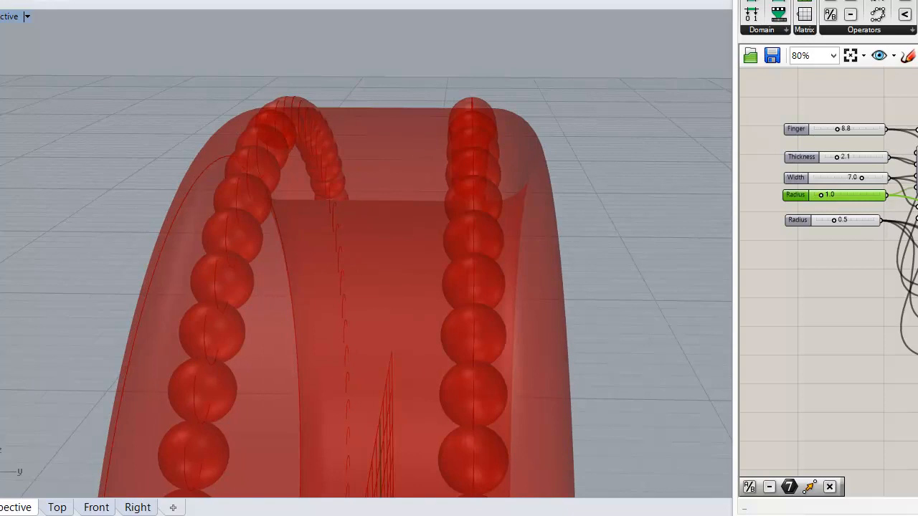
left_click(917, 188)
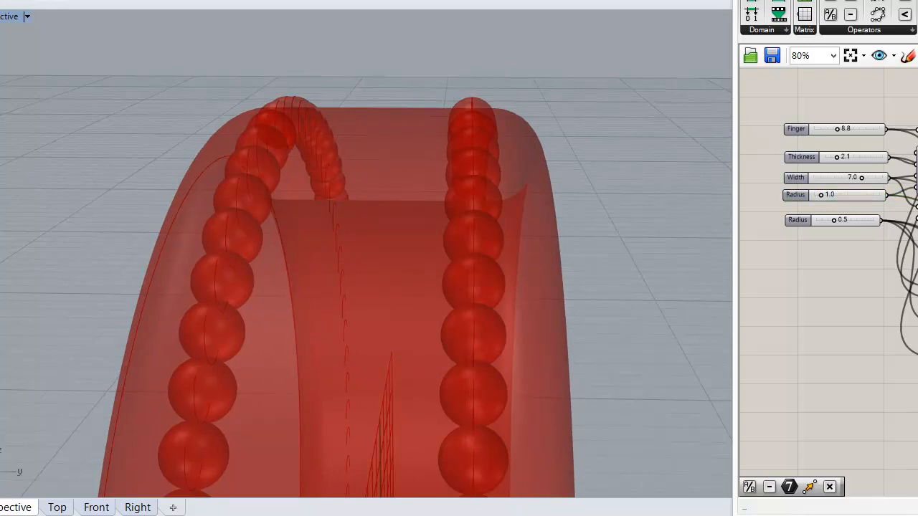
Step: Set the Radius parameter of the beads along the ring's edges to 0.4
right_click_drag(615, 242, 696, 224)
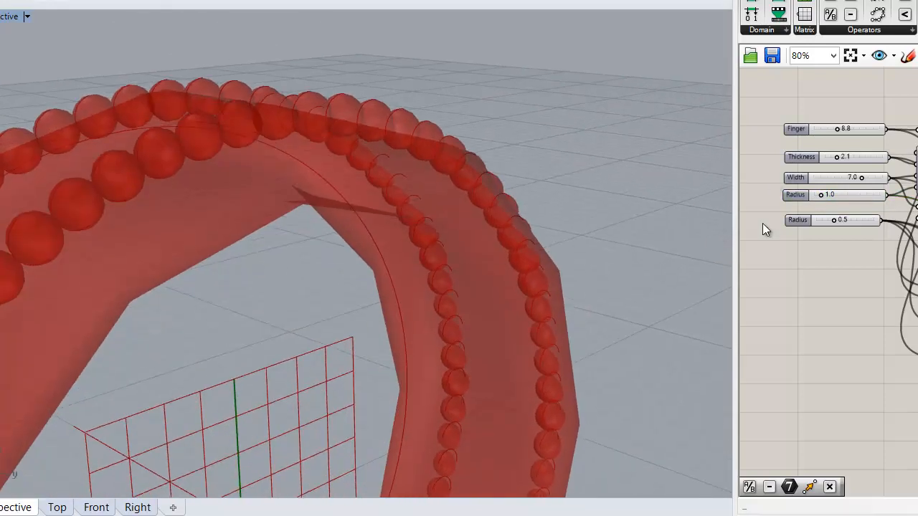
left_click_drag(833, 219, 829, 220)
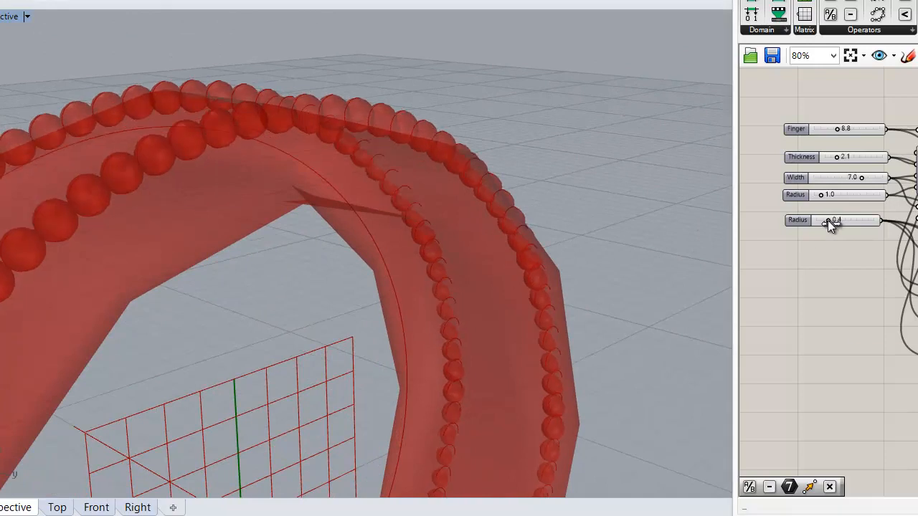
right_click_drag(409, 185, 467, 237)
Step: Set the Finger size parameter to 9.6 and check the resized ring from several angles
left_click_drag(832, 127, 839, 129)
right_click_drag(577, 160, 374, 141)
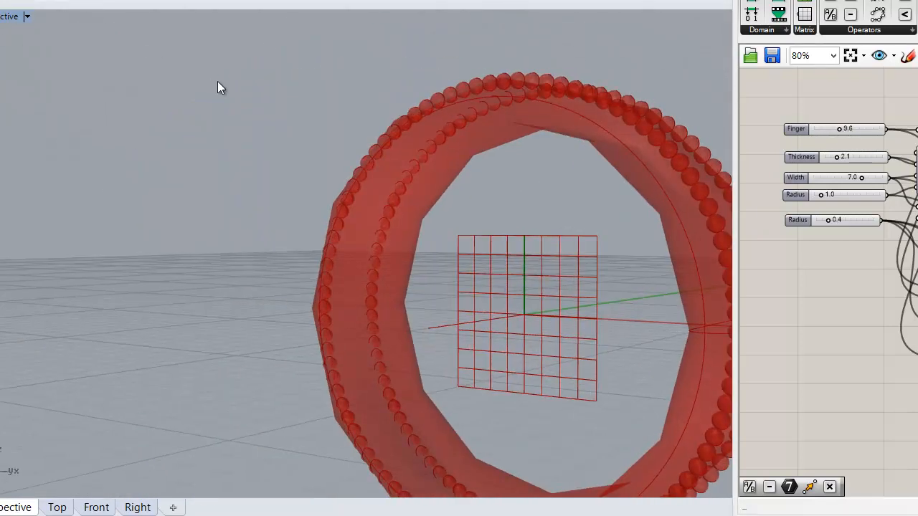
scroll(351, 154, "down", 4)
right_click_drag(332, 170, 490, 249)
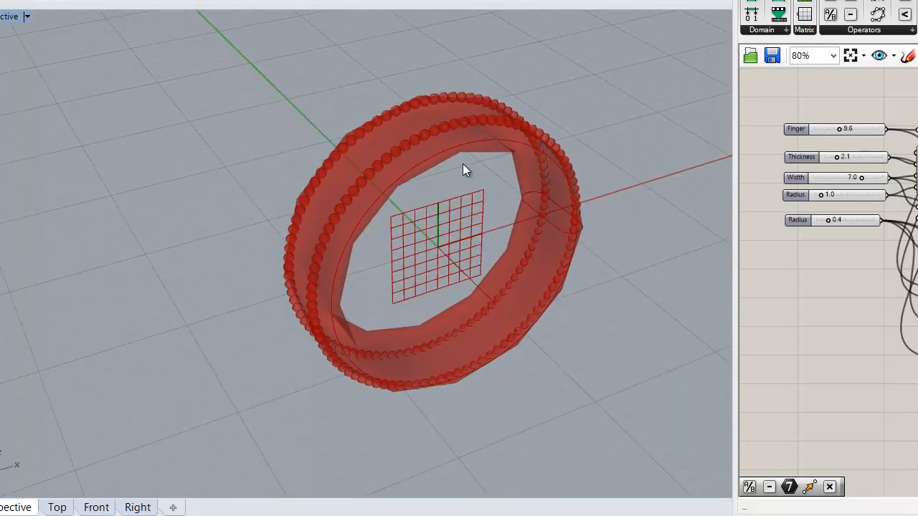
scroll(463, 169, "up", 2)
right_click_drag(455, 184, 399, 120)
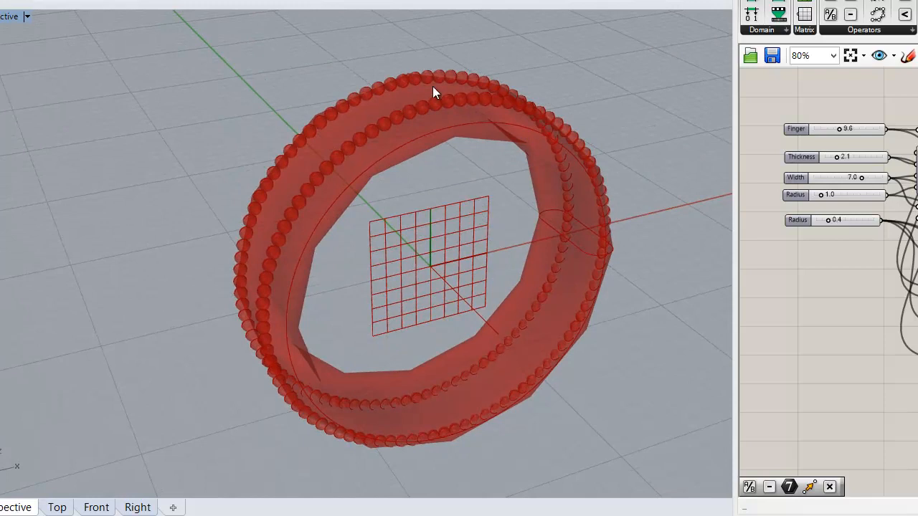
right_click_drag(471, 175, 545, 179)
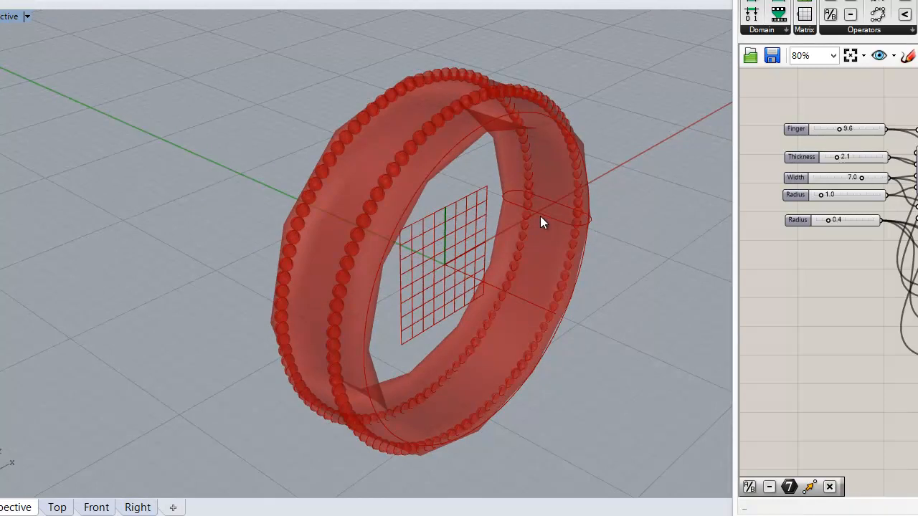
right_click_drag(504, 208, 519, 257)
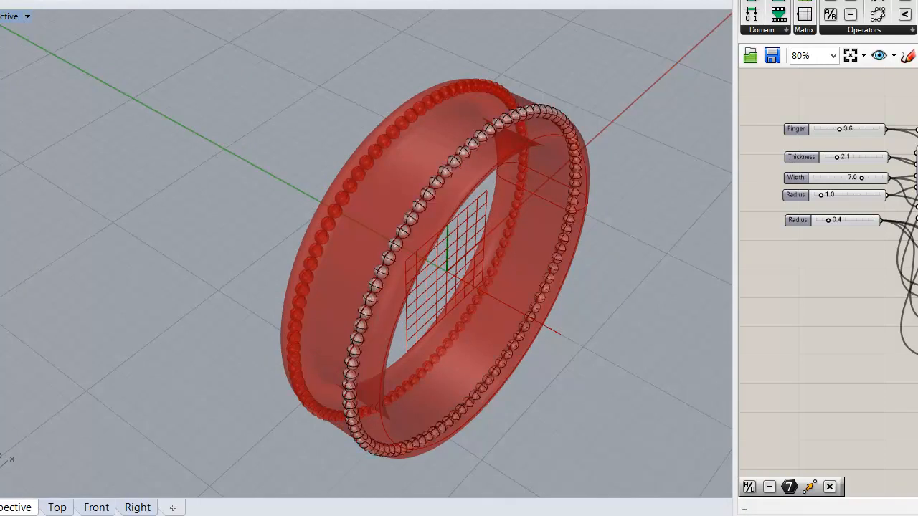
Step: Bake the band with one bead row and move the baked copy along the green axis away from the preview
right_click_drag(889, 373, 864, 373)
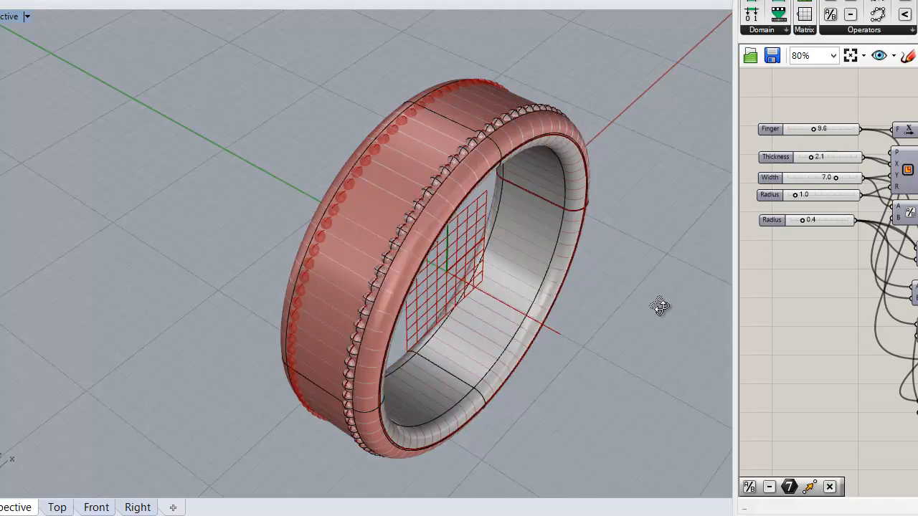
right_click_drag(656, 306, 679, 280)
scroll(549, 170, "down", 6)
left_click_drag(282, 82, 632, 407)
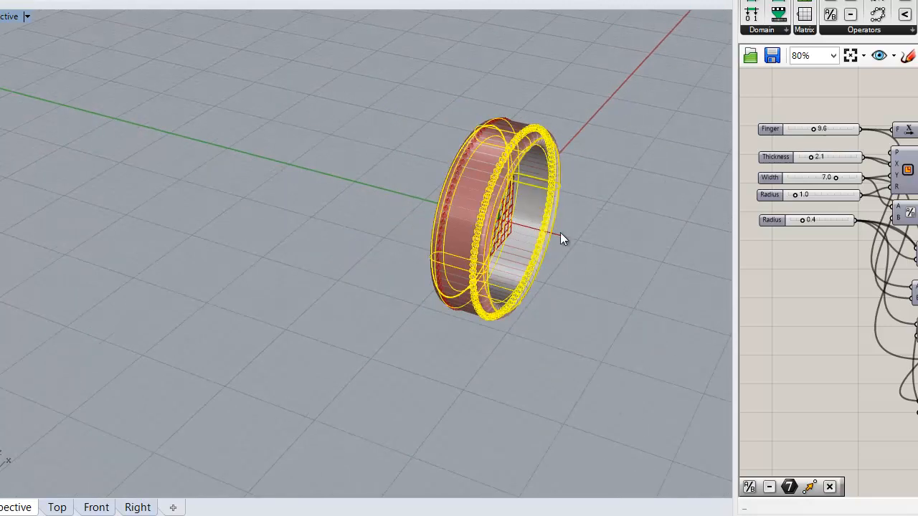
left_click_drag(488, 212, 169, 204)
left_click(176, 227)
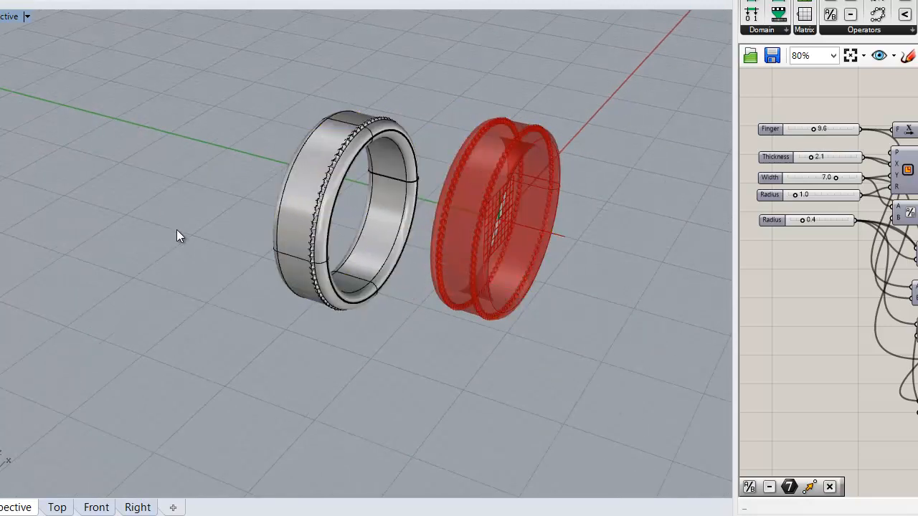
Step: Delete the baked ring copy that has only one bead row
right_click_drag(266, 350, 371, 346)
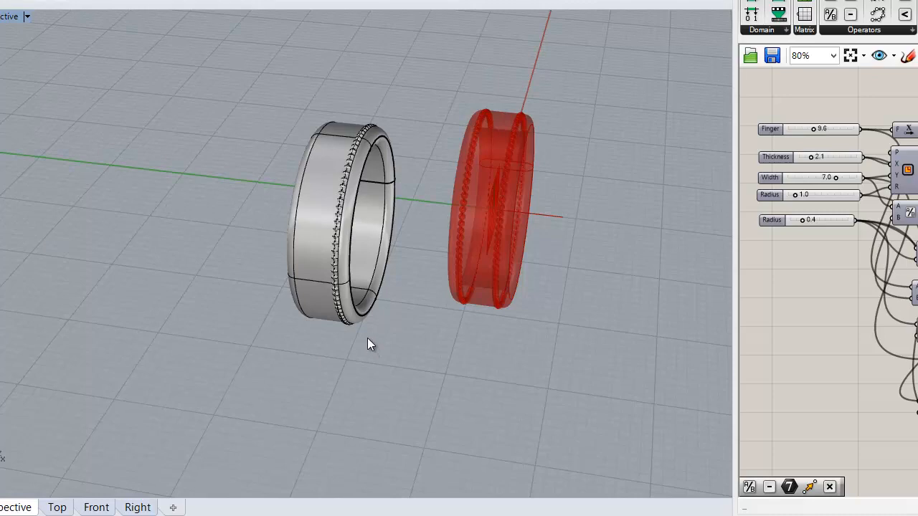
left_click_drag(382, 360, 239, 286)
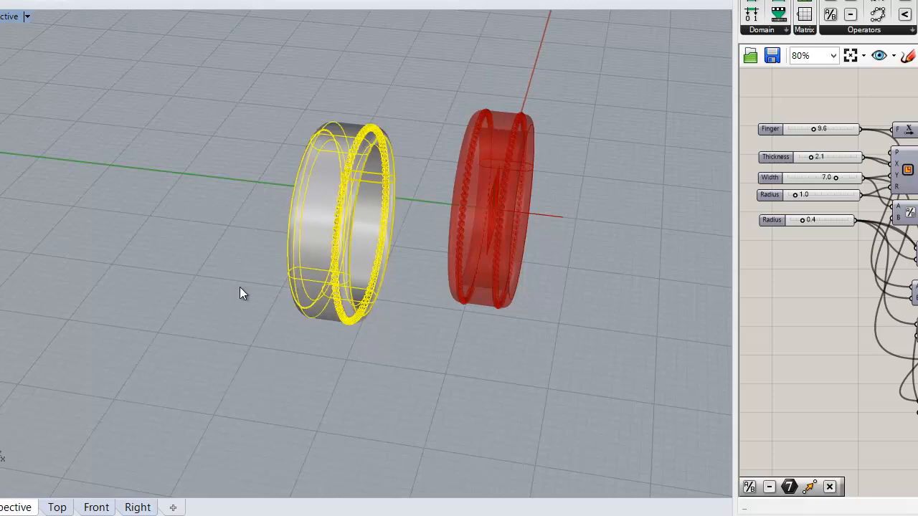
key("Delete")
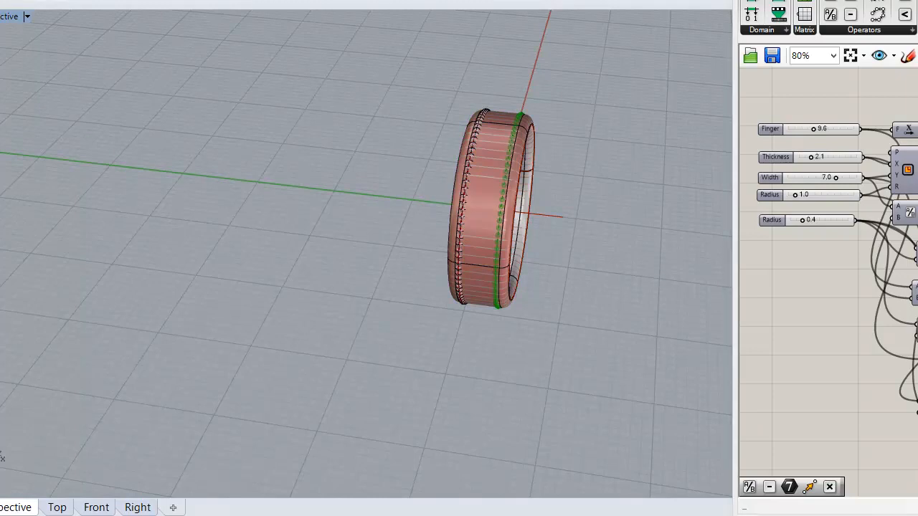
Step: Bake the band with both bead rows, move the baked ring clear of the preview, and inspect it up close
left_click(348, 268)
left_click_drag(342, 82, 656, 349)
left_click_drag(502, 238, 326, 203)
left_click(215, 201)
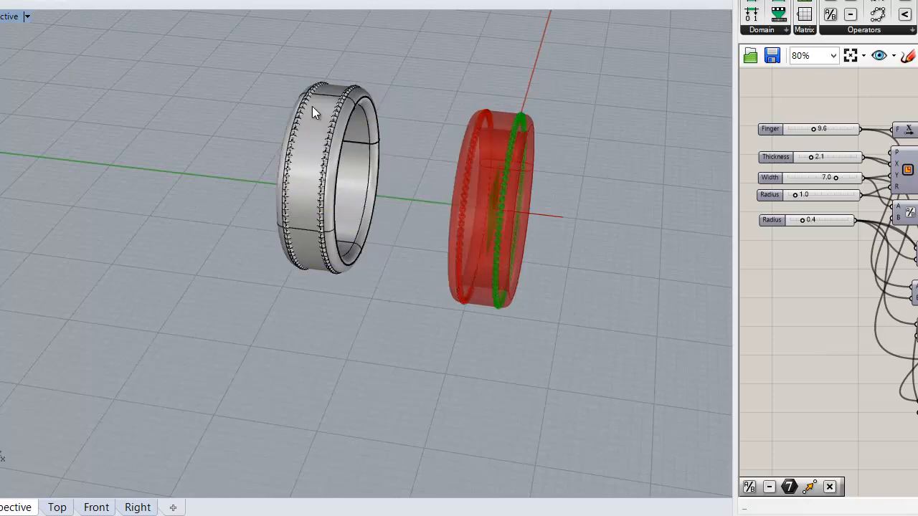
scroll(313, 100, "up", 5)
right_click_drag(312, 100, 336, 242)
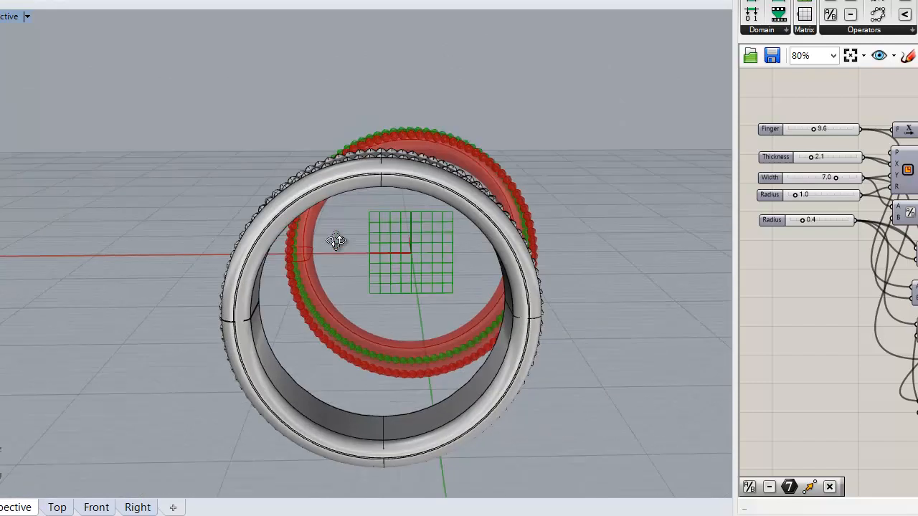